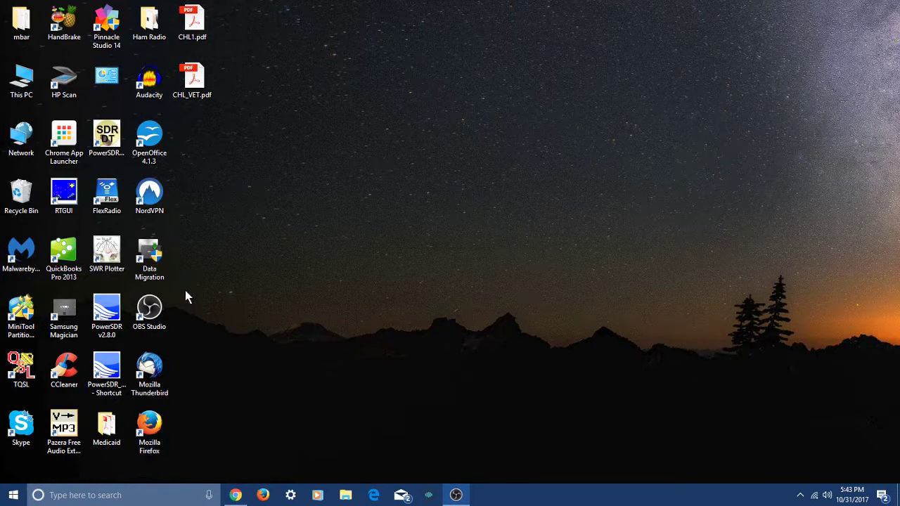
- Open the Ham Radio desktop folder and select the DVTool shortcut inside it
double_click(146, 41)
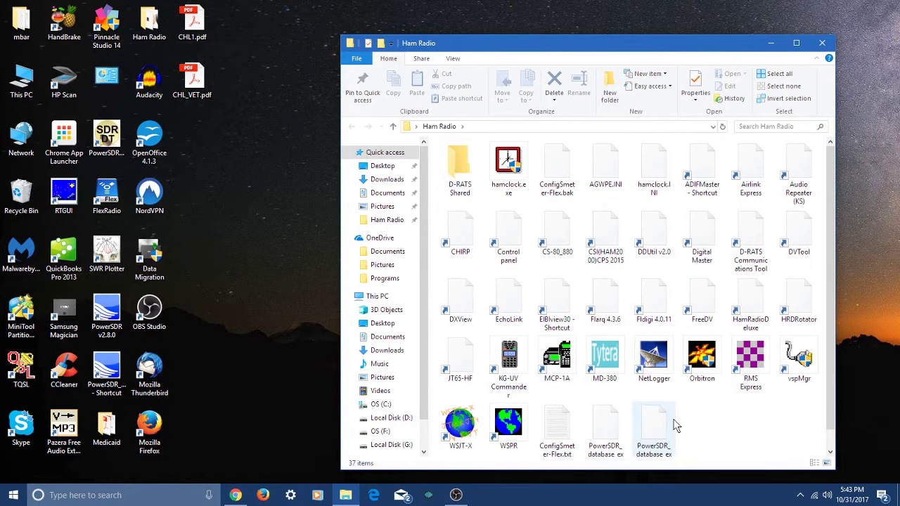
click(807, 238)
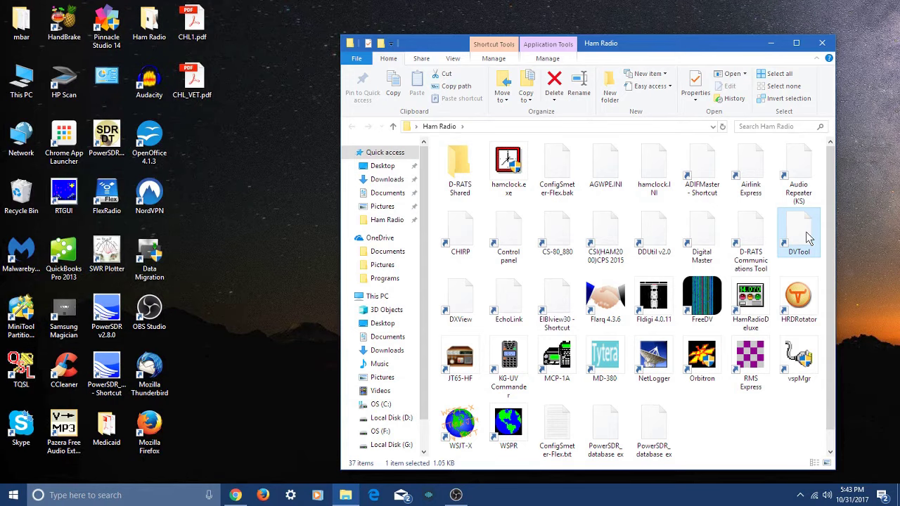
- Launch DVTool, close the Ham Radio folder, and minimize the DVTool console log
double_click(807, 238)
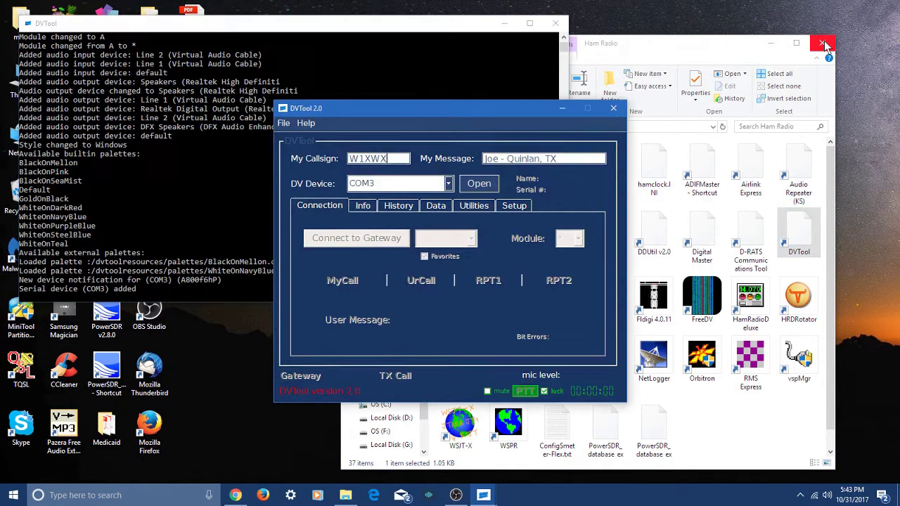
click(823, 44)
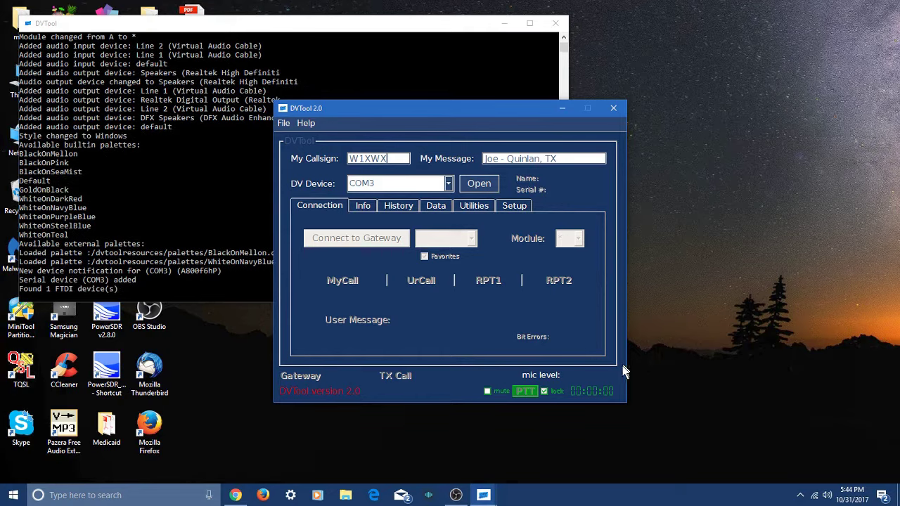
click(365, 27)
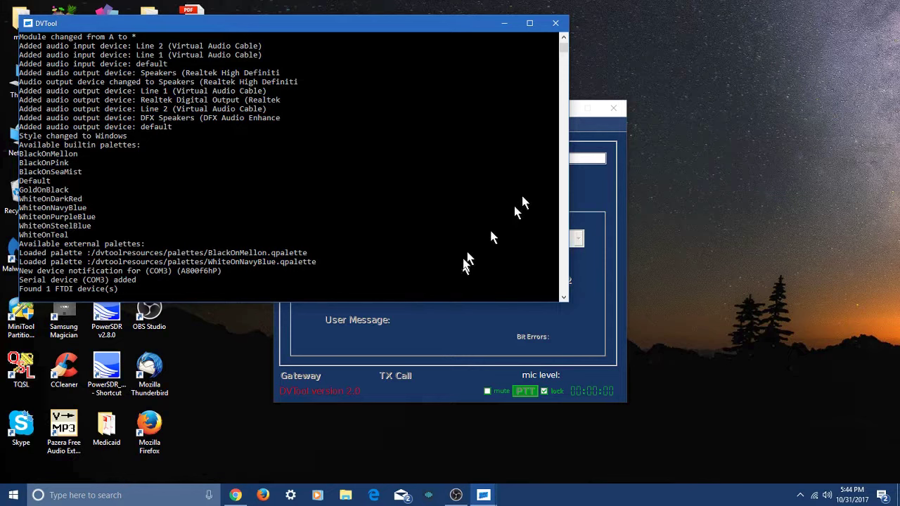
click(505, 24)
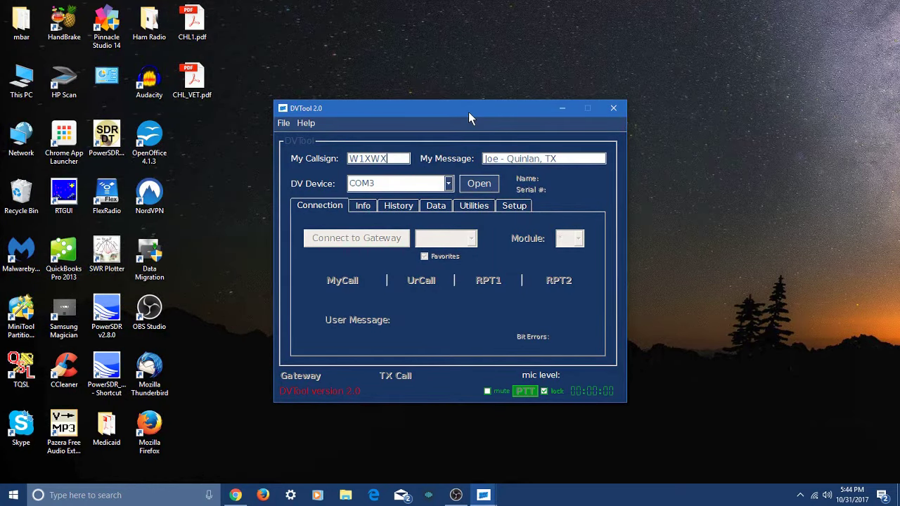
- Drag the DVTool 2.0 main window slightly up and to the right
drag(470, 113, 512, 85)
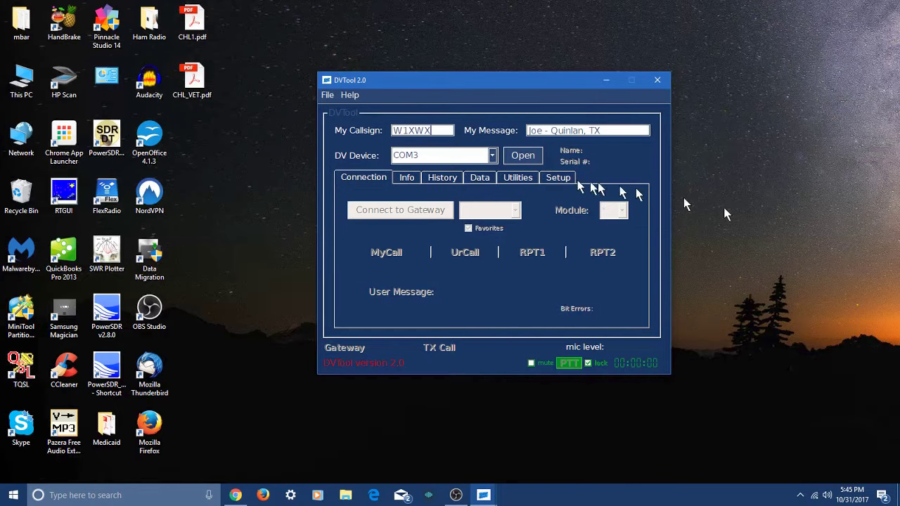
- Open the DV Dongle on COM3 and show the list of gateways and reflectors
click(529, 161)
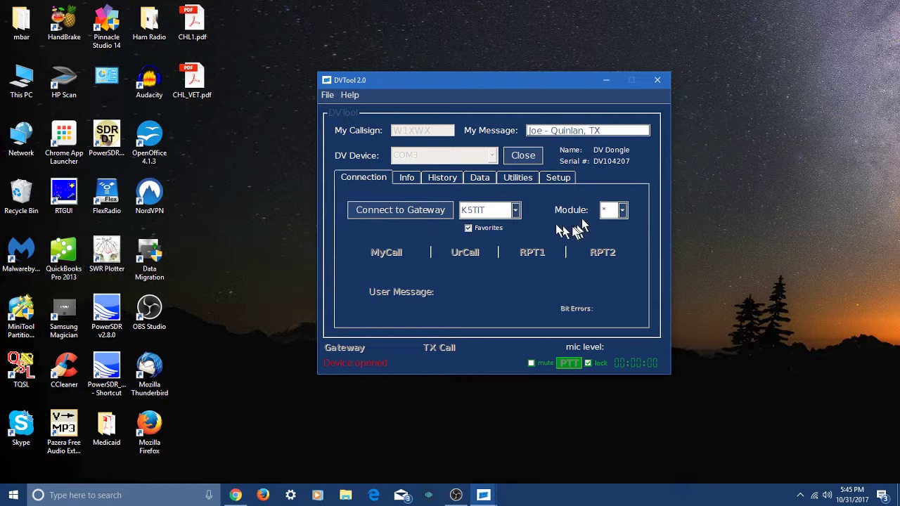
click(517, 210)
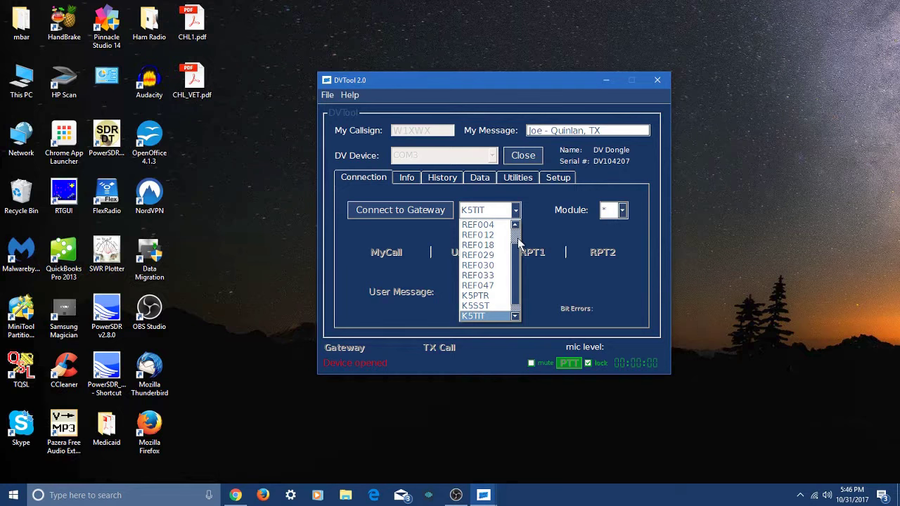
- Select reflector REF001 from the gateway list and connect the dongle to it
drag(517, 248, 518, 238)
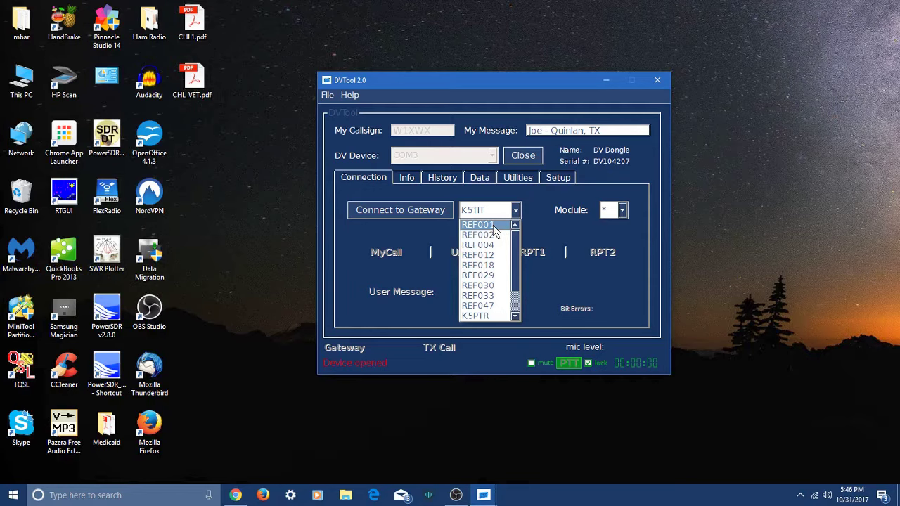
click(494, 226)
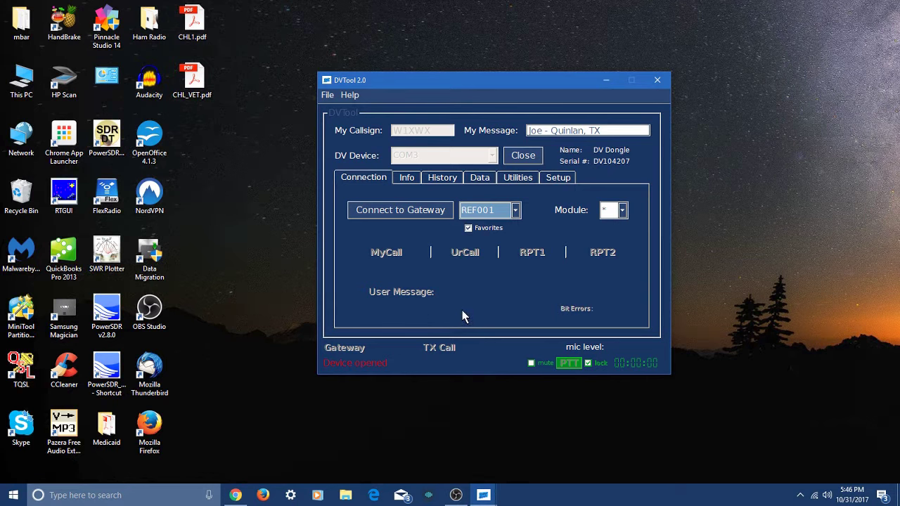
click(399, 211)
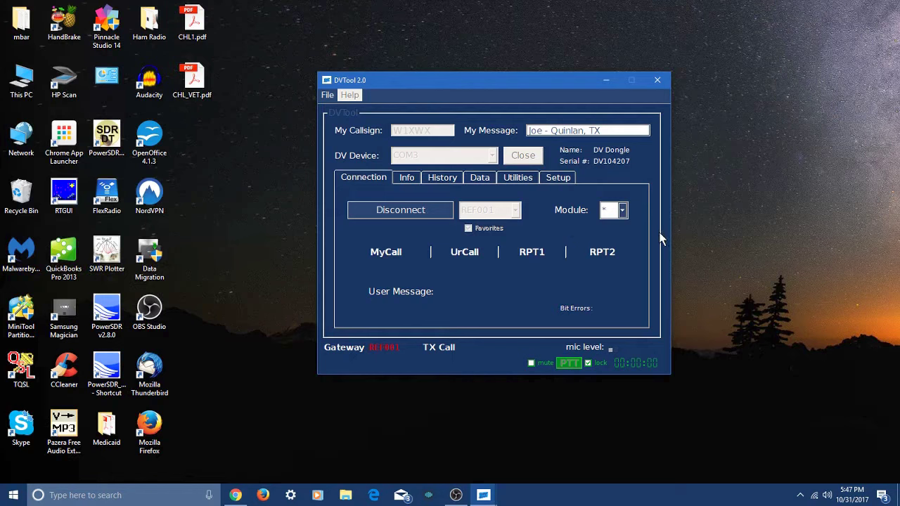
- Change the REF001 module selection to C
click(622, 213)
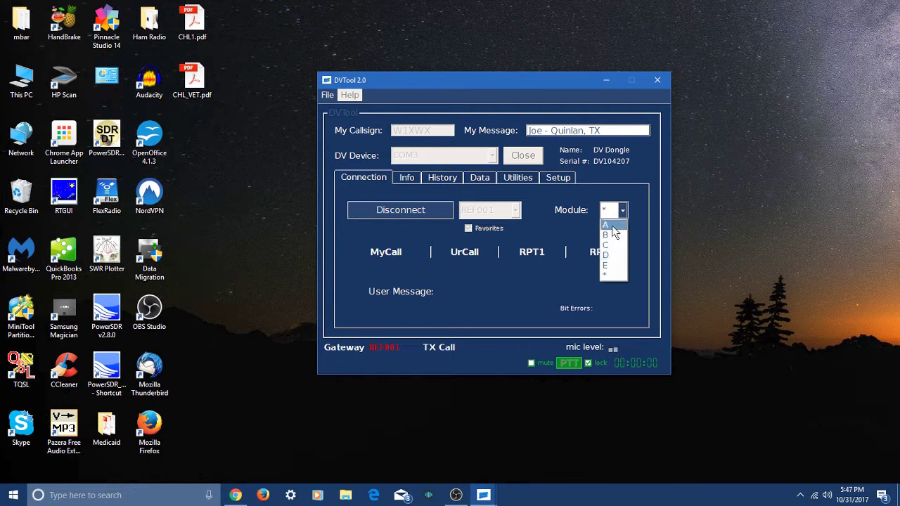
click(609, 274)
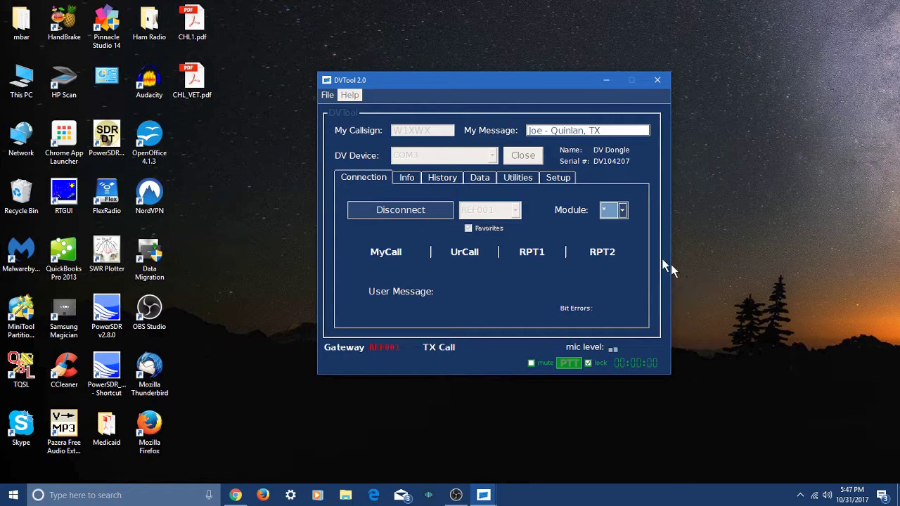
click(622, 211)
- Disconnect from REF001, connect to gateway K5TIT, and set its module to *
click(436, 211)
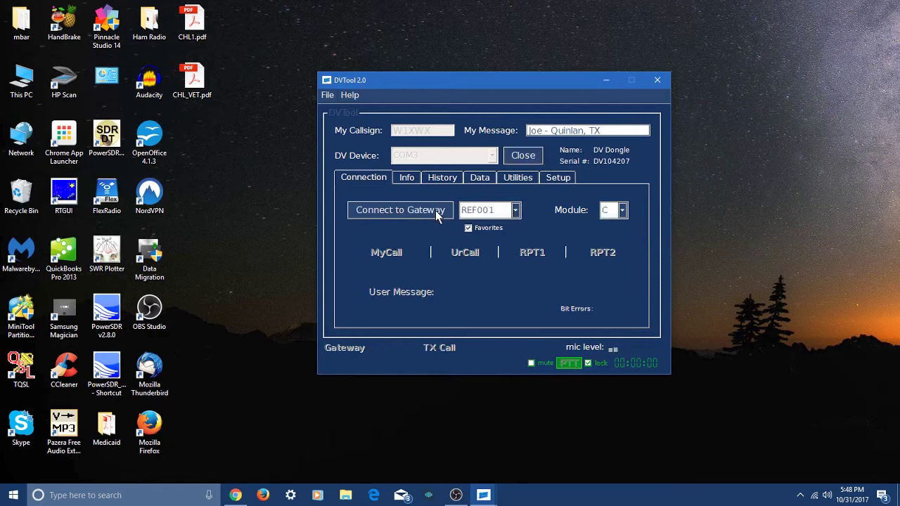
click(516, 210)
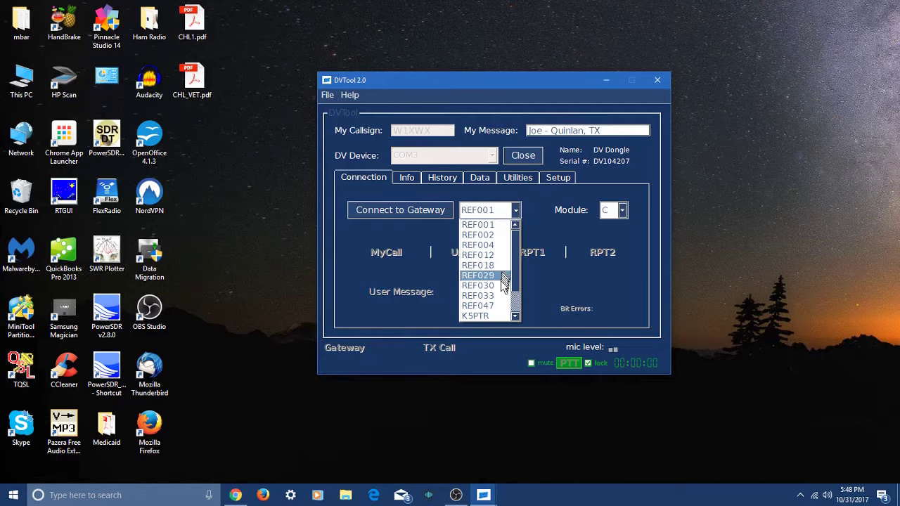
scroll(519, 316, down, 1)
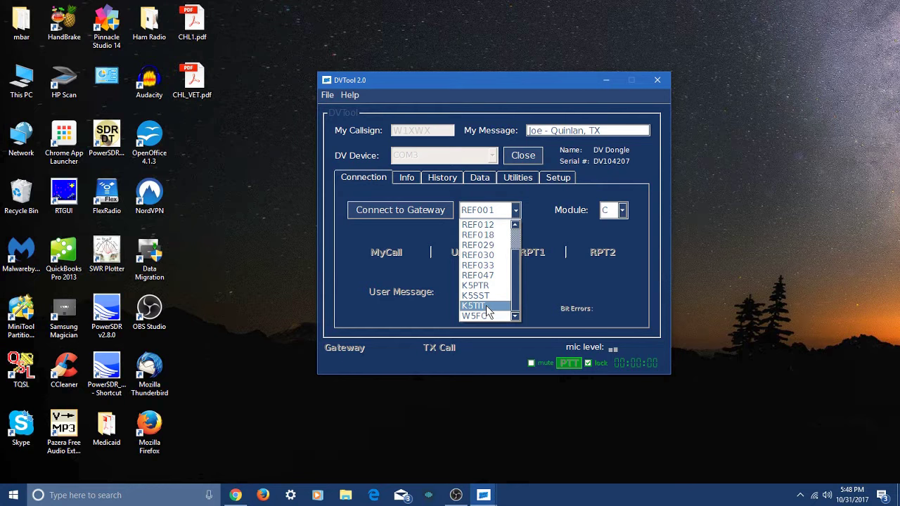
click(485, 306)
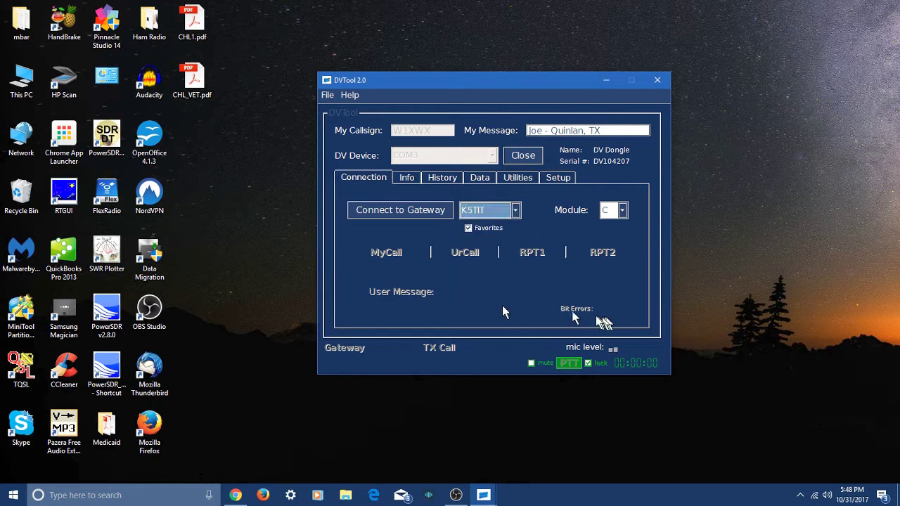
click(408, 211)
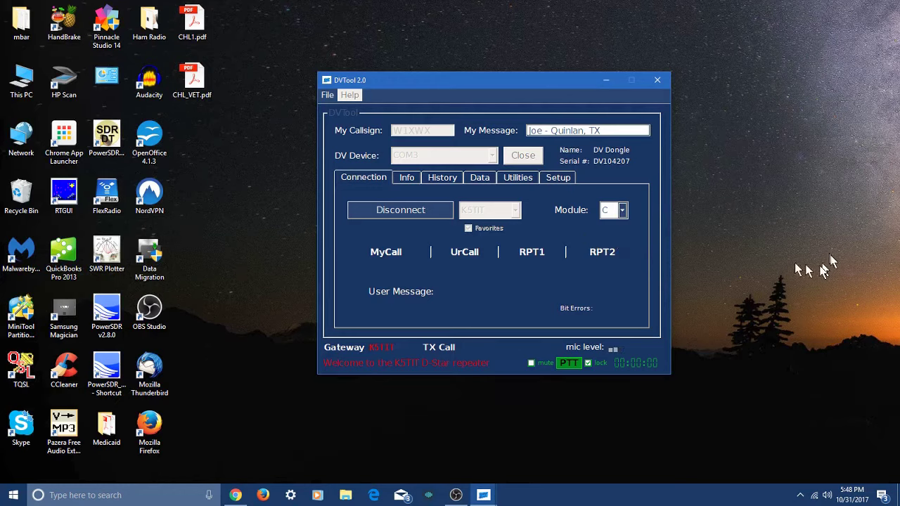
click(625, 212)
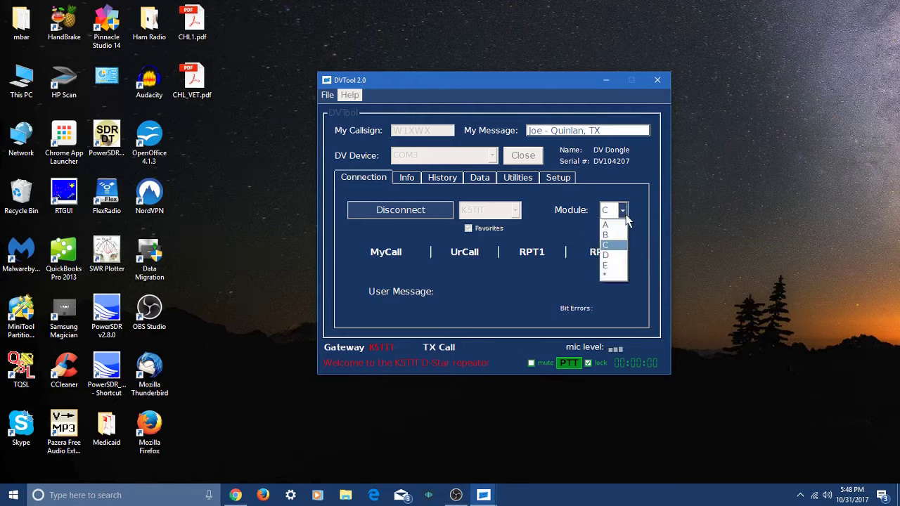
click(619, 276)
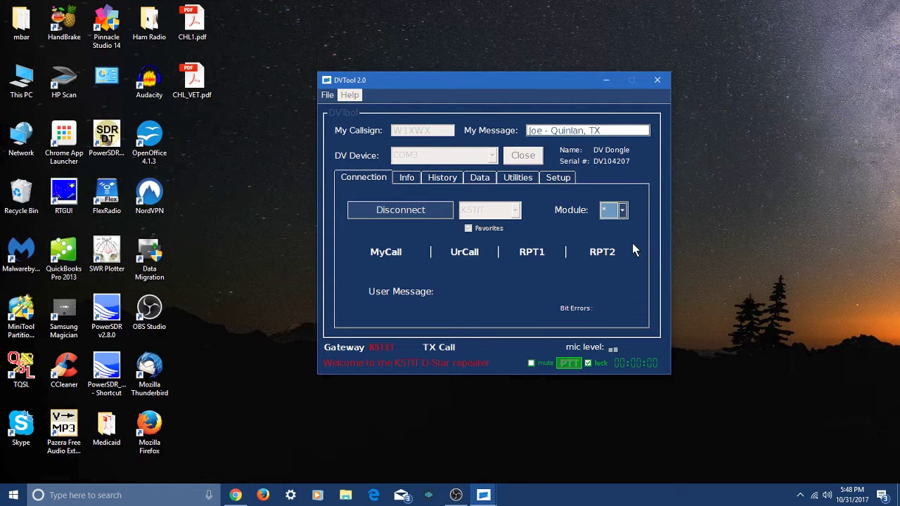
- Leave K5TIT, connect to gateway W5FC, and set its module to B
click(414, 211)
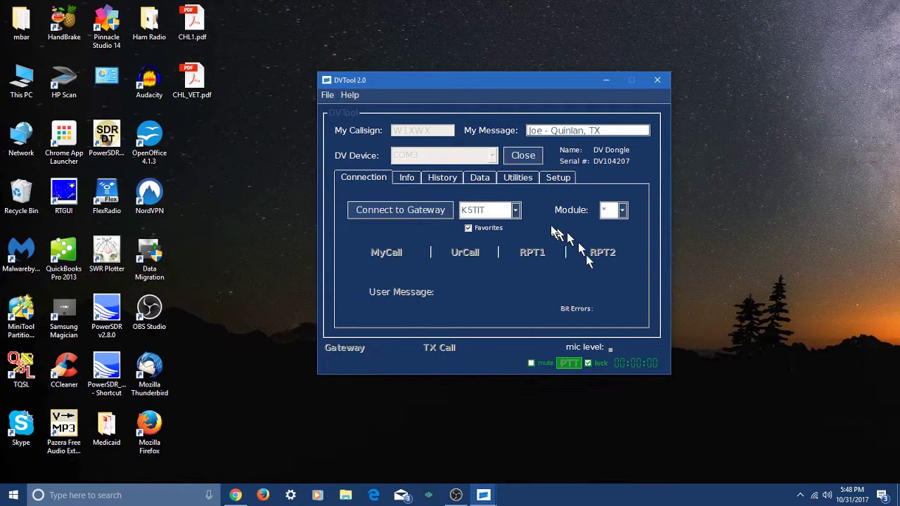
click(516, 211)
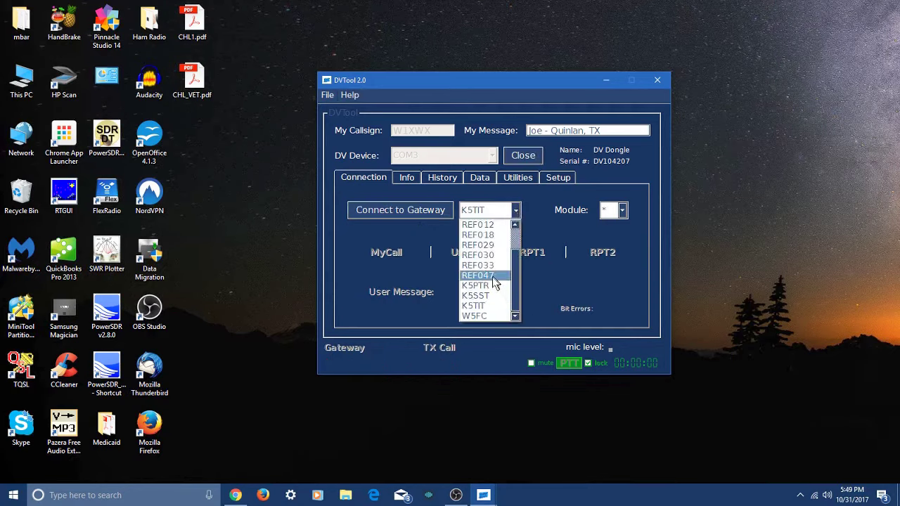
click(483, 317)
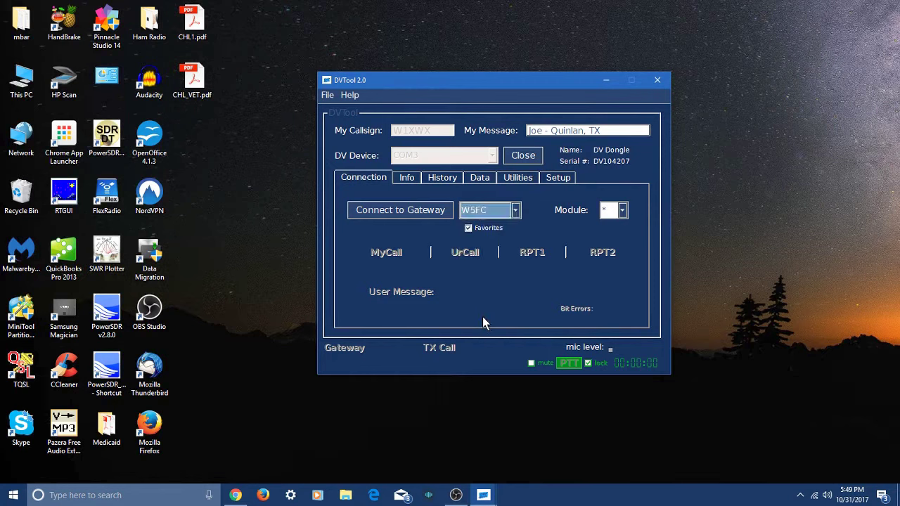
click(451, 213)
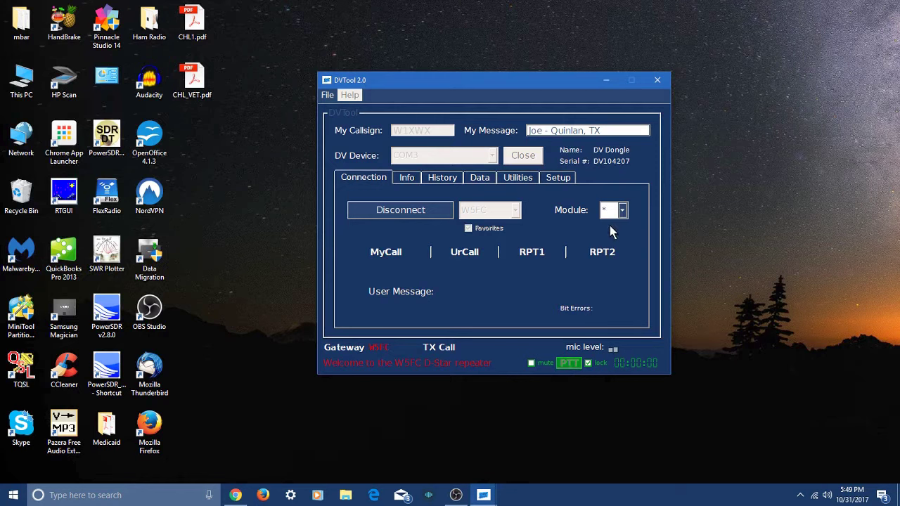
click(623, 211)
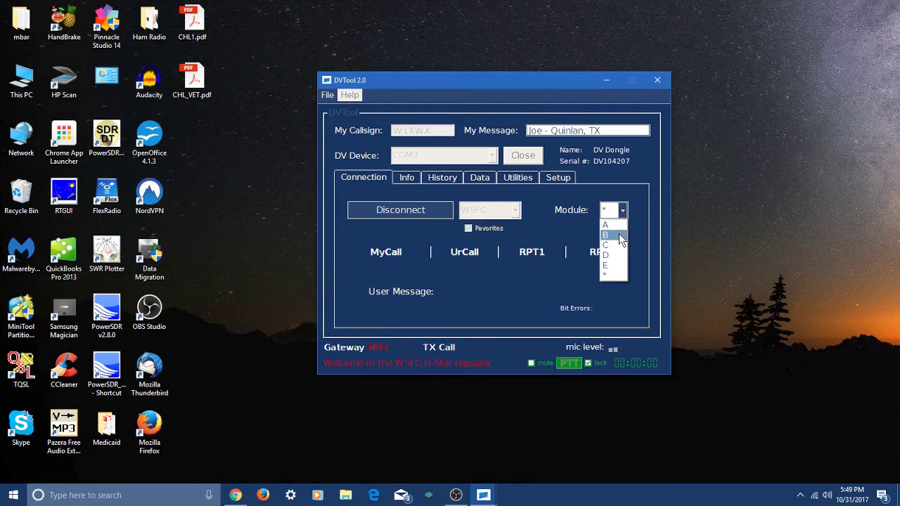
click(619, 235)
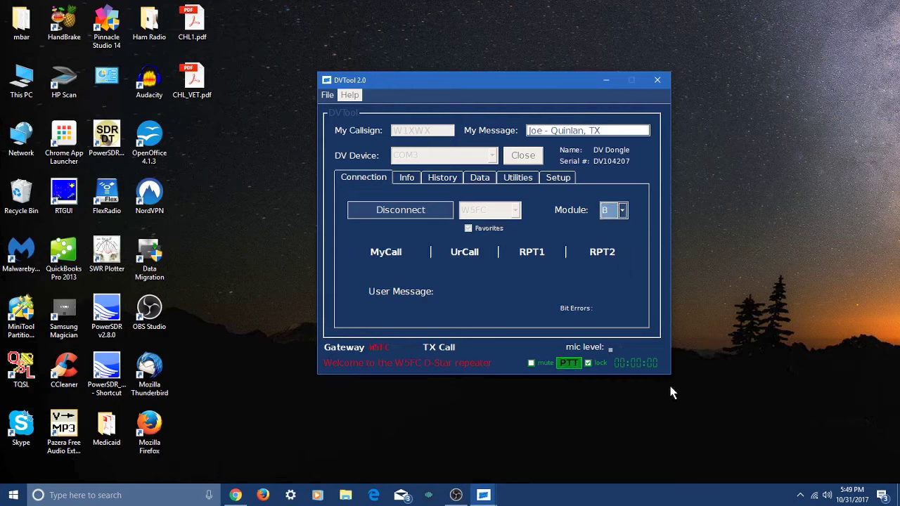
- Disconnect from W5FC and connect to reflector REF004
click(402, 212)
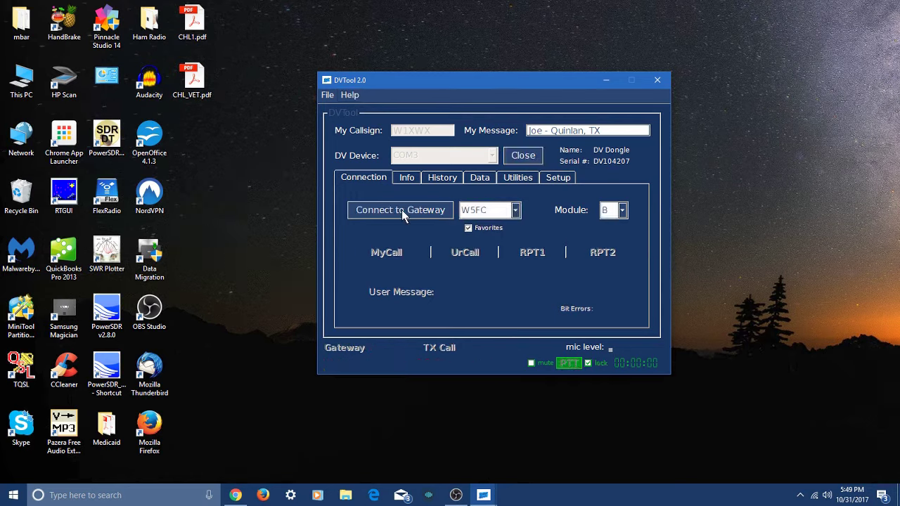
click(516, 211)
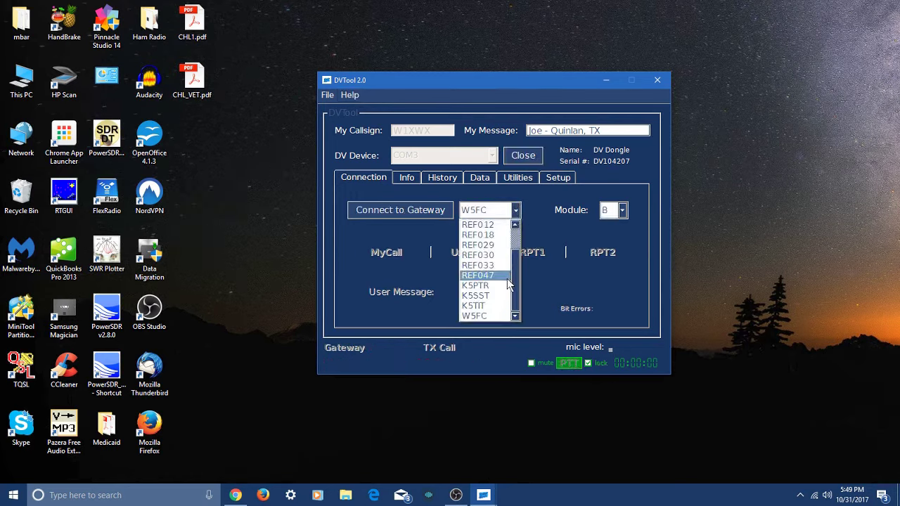
scroll(506, 261, up, 3)
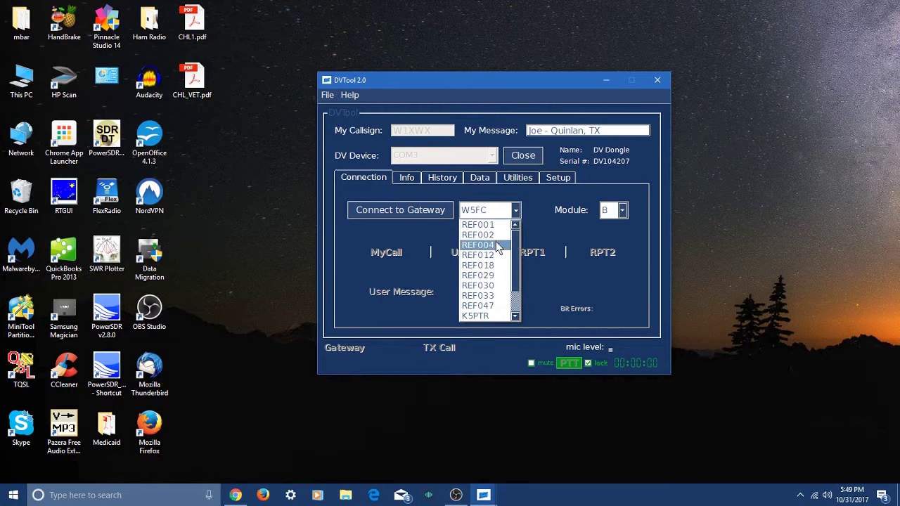
click(496, 243)
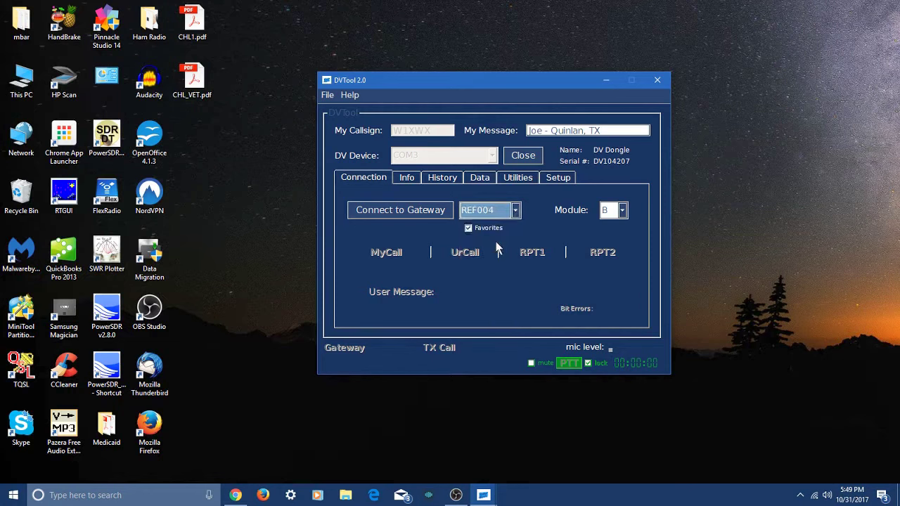
click(384, 212)
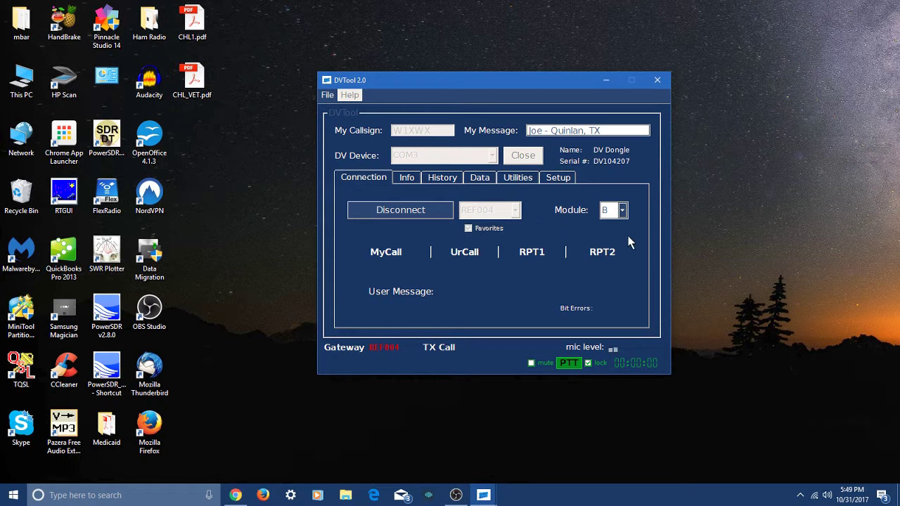
- Set the module to *, disconnect from REF004, close the DV Dongle, and exit DVTool
click(624, 213)
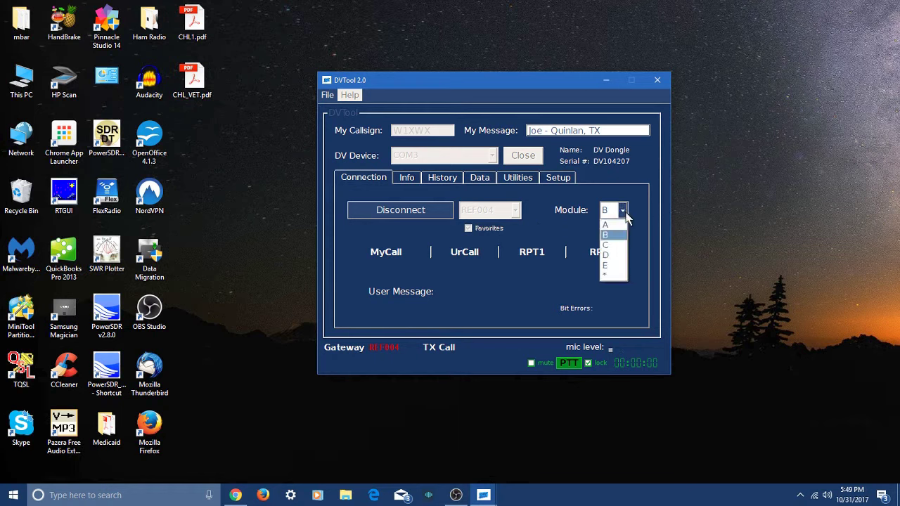
click(619, 276)
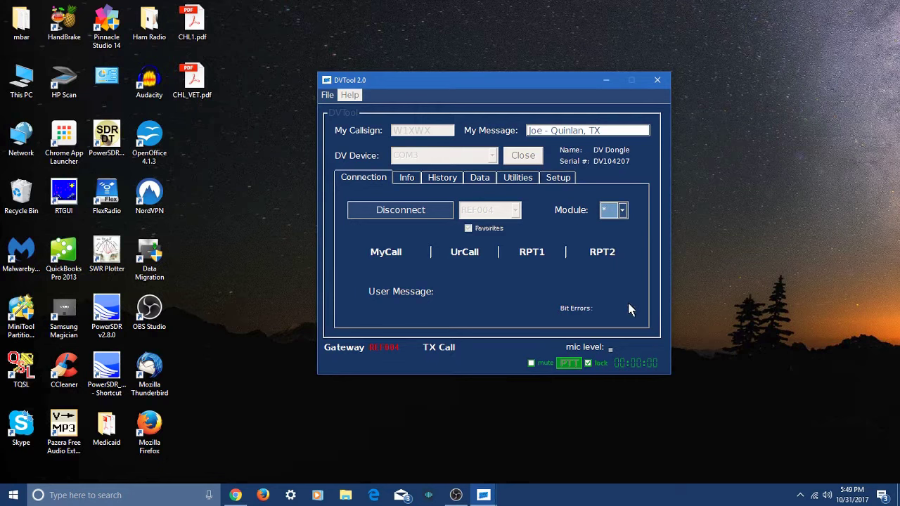
click(422, 210)
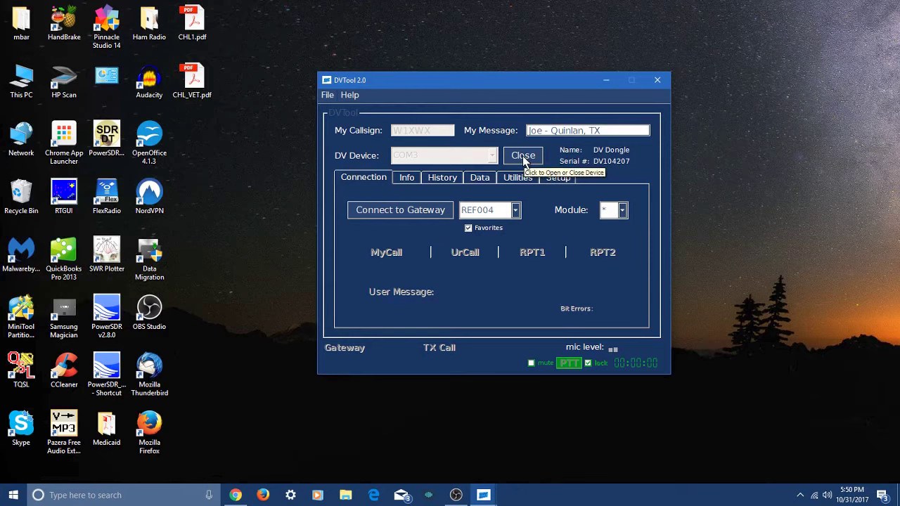
click(523, 156)
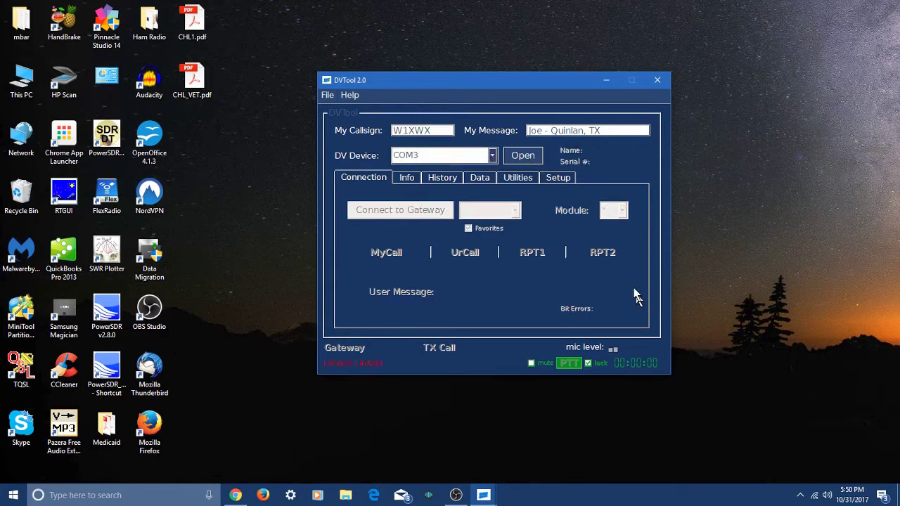
click(659, 83)
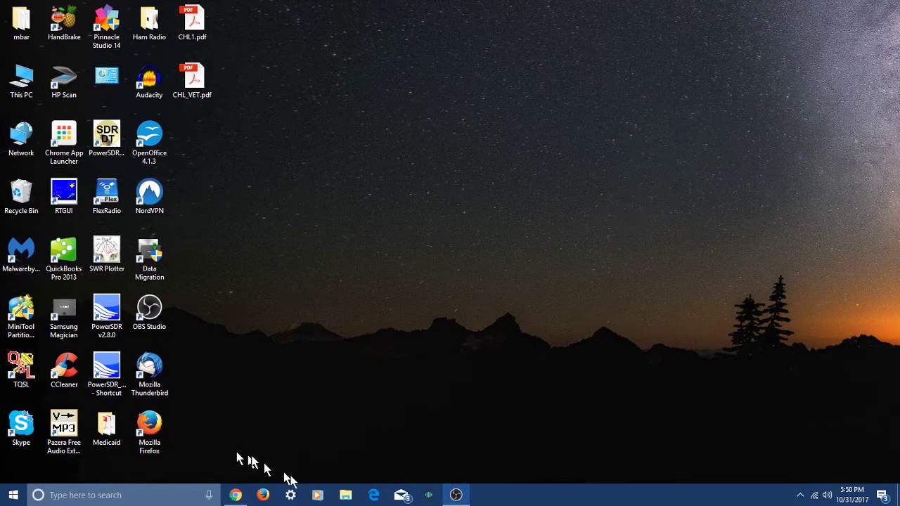